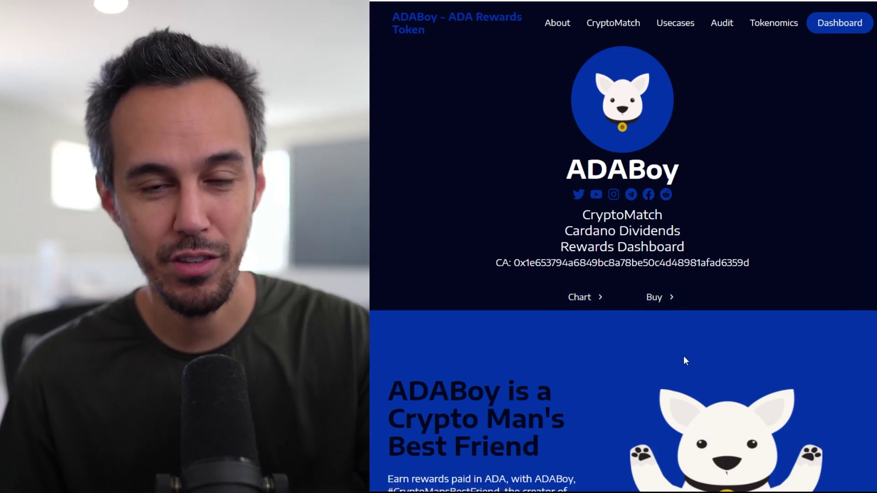
pyautogui.scroll(-3, 682, 361)
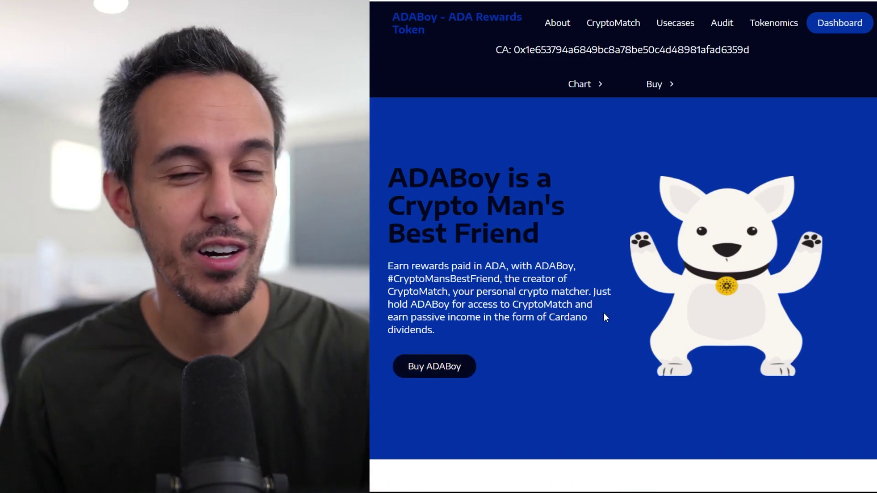
pyautogui.scroll(-3, 603, 317)
pyautogui.scroll(-2, 576, 261)
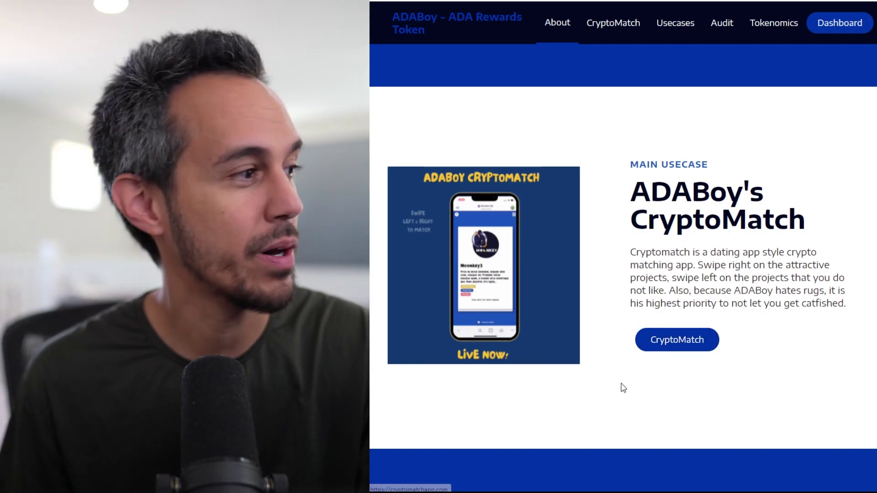
pyautogui.scroll(-3, 622, 387)
pyautogui.scroll(-4, 620, 384)
pyautogui.scroll(2, 663, 375)
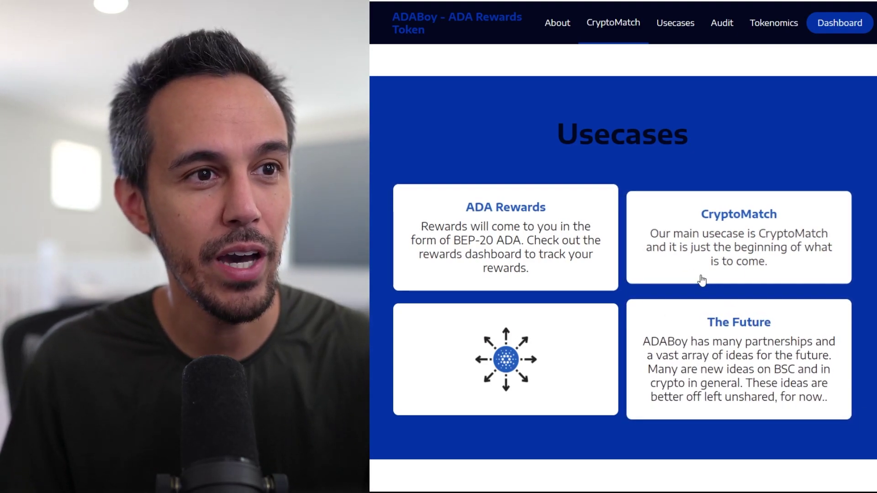
pyautogui.scroll(-1, 692, 329)
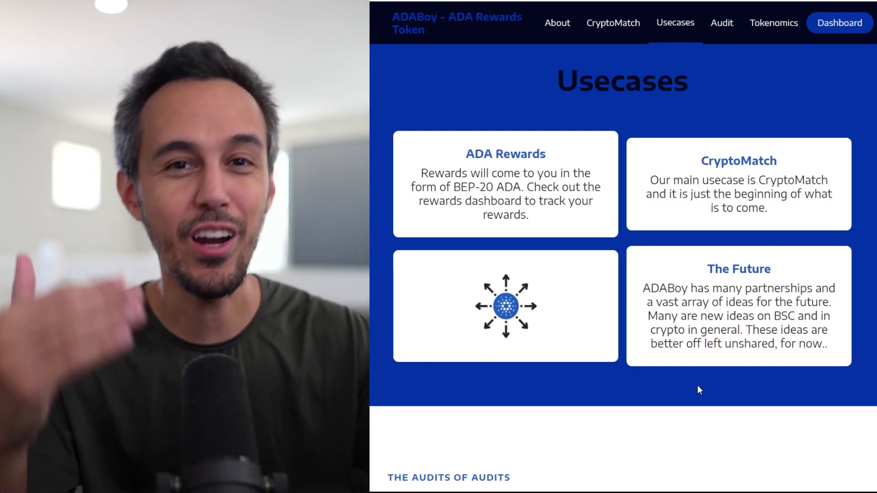
pyautogui.scroll(-4, 697, 386)
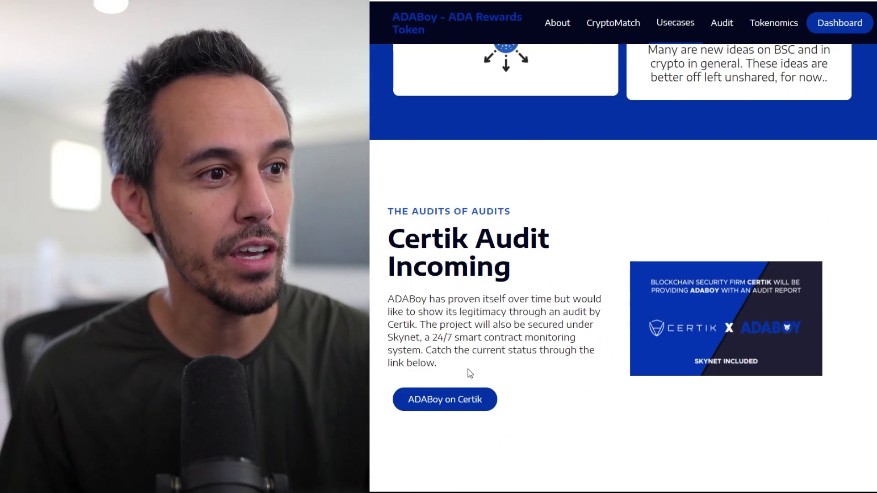
pyautogui.scroll(-2, 471, 374)
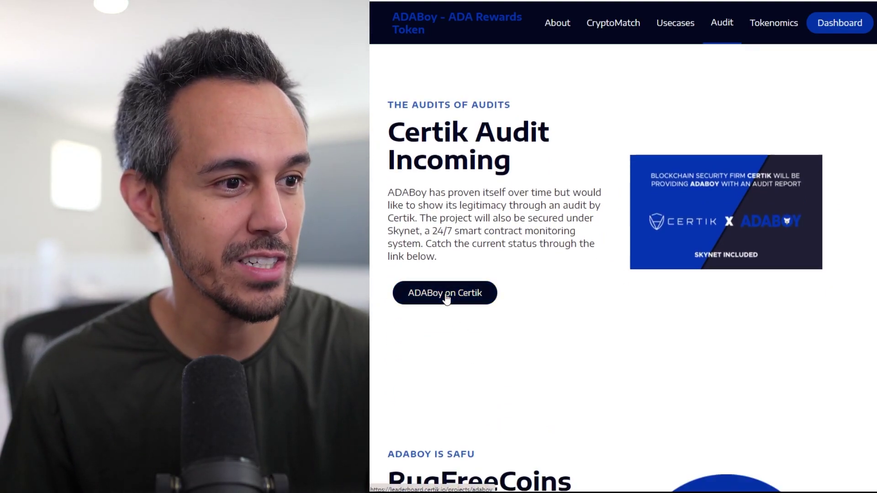
pyautogui.scroll(-2, 574, 343)
pyautogui.scroll(-4, 569, 315)
pyautogui.scroll(2, 593, 326)
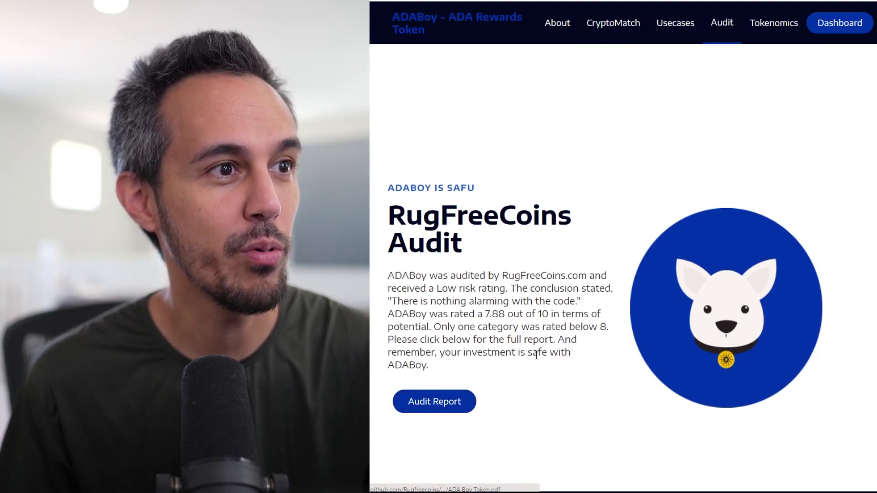
pyautogui.scroll(5, 537, 354)
pyautogui.scroll(-10, 542, 354)
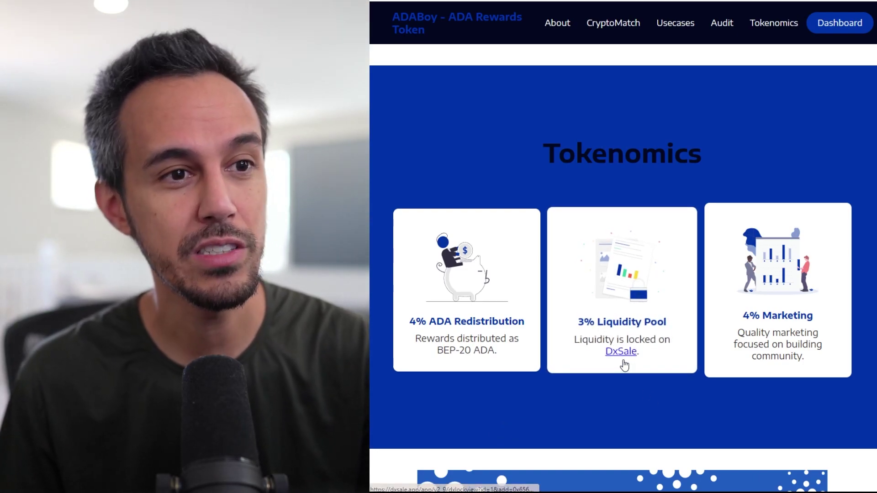
pyautogui.scroll(-6, 768, 361)
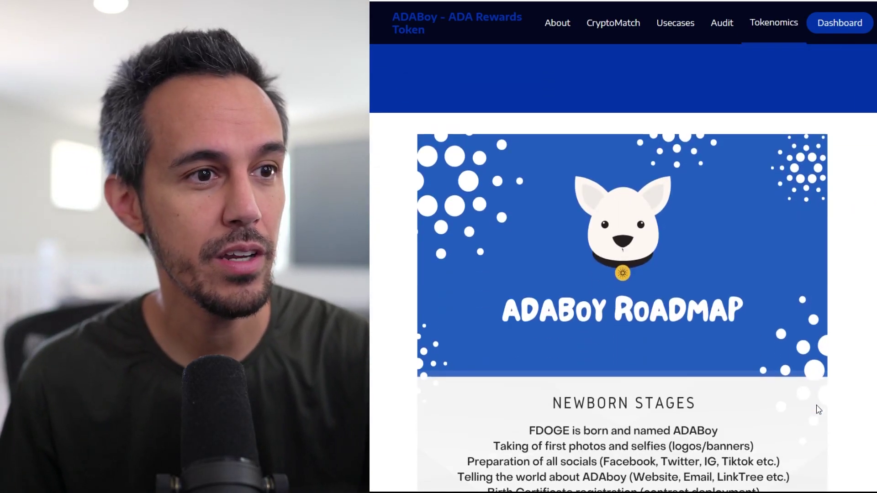
pyautogui.scroll(-3, 631, 316)
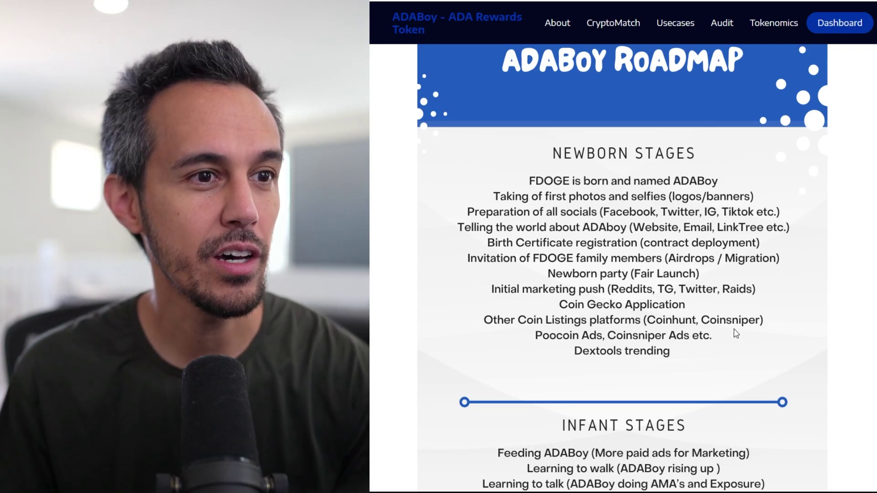
pyautogui.scroll(-3, 663, 376)
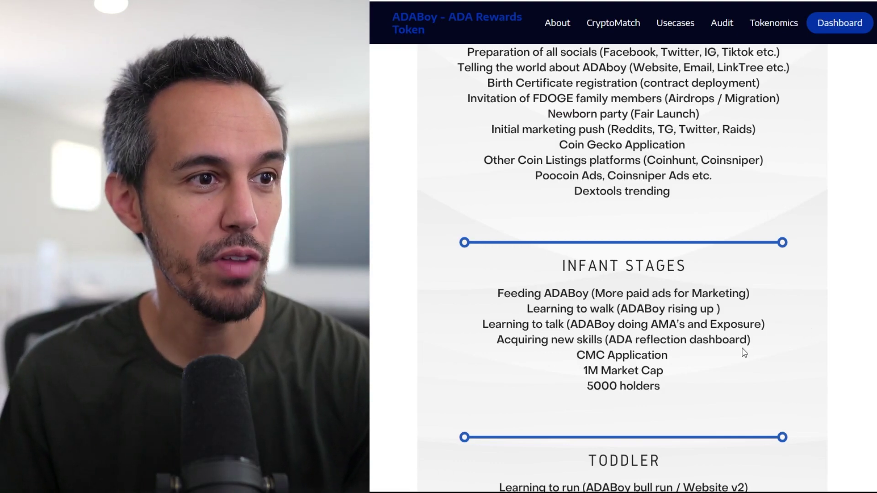
pyautogui.scroll(-3, 694, 388)
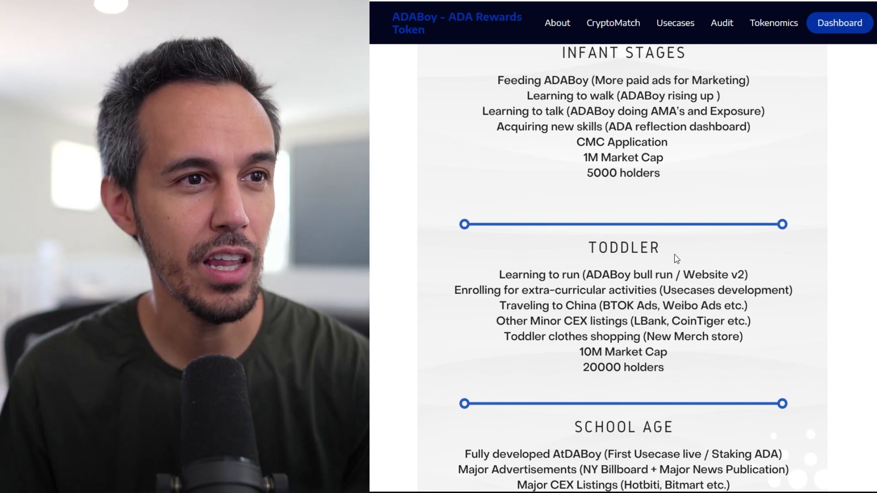
pyautogui.scroll(1, 717, 98)
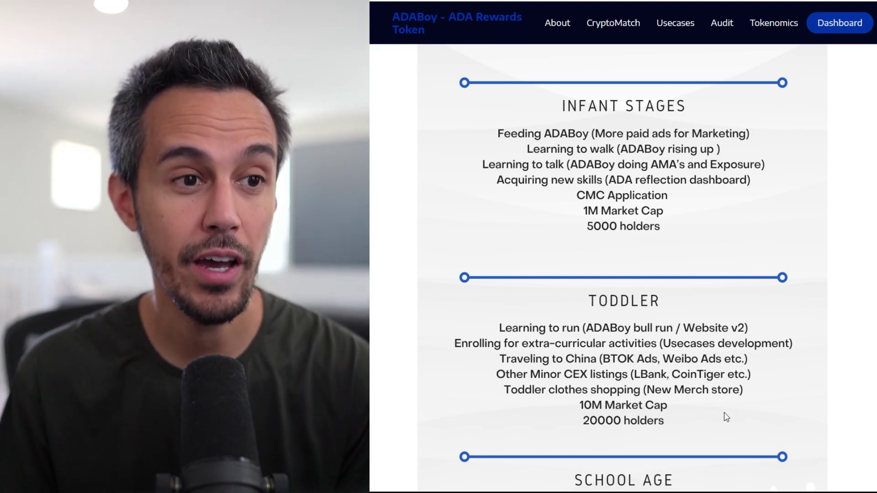
pyautogui.scroll(-1, 700, 404)
pyautogui.scroll(-3, 718, 420)
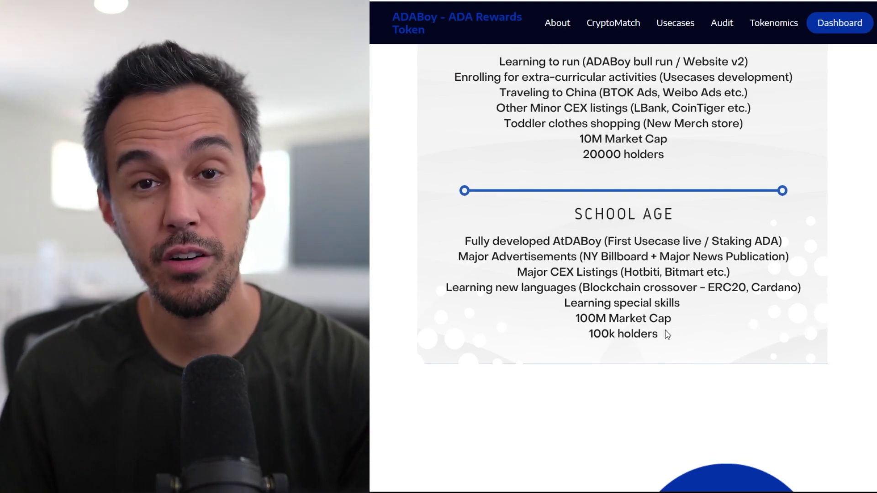
pyautogui.scroll(-2, 617, 200)
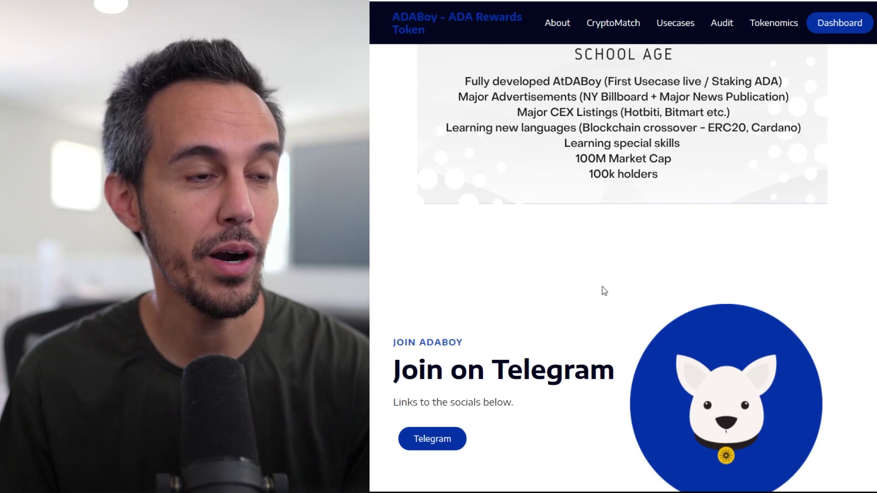
pyautogui.scroll(-1, 596, 399)
pyautogui.scroll(-2, 592, 391)
pyautogui.scroll(6, 580, 384)
pyautogui.scroll(5, 579, 380)
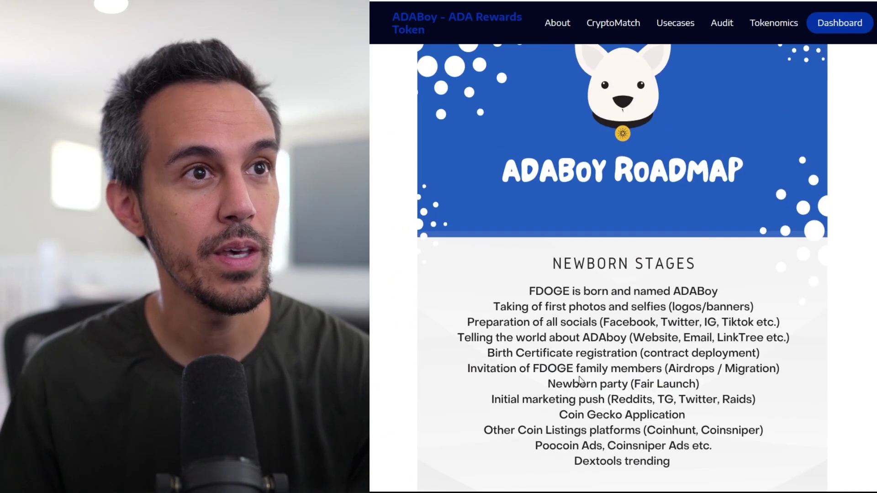
pyautogui.scroll(5, 578, 370)
pyautogui.scroll(5, 580, 370)
pyautogui.scroll(3, 580, 371)
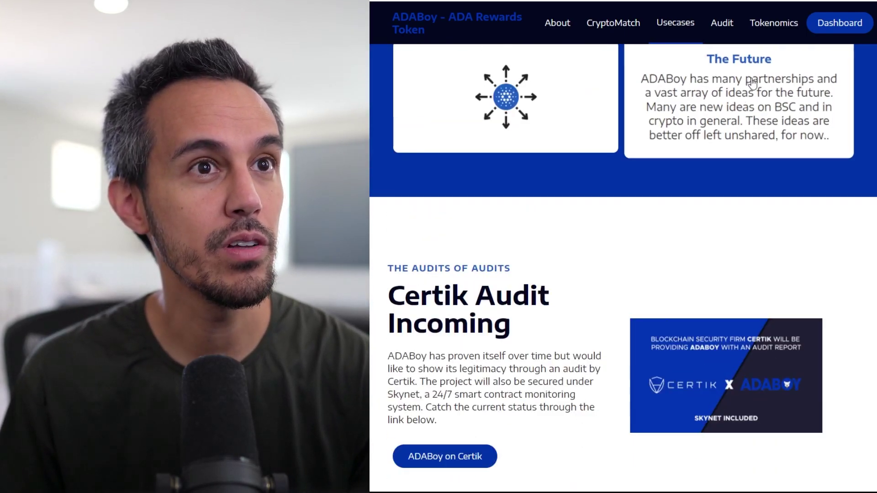
# Show the ADABoy rewards dashboard with 221810.63 ADA paid to holders.
pyautogui.click(839, 24)
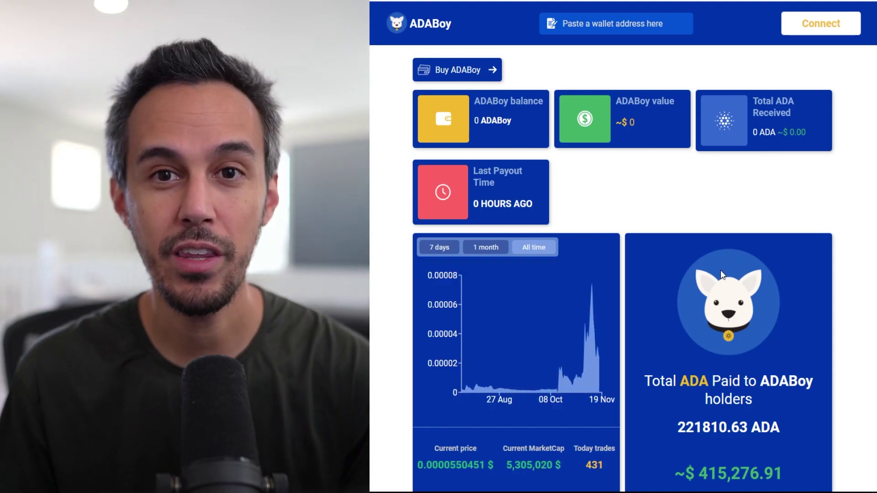
pyautogui.scroll(-1, 720, 270)
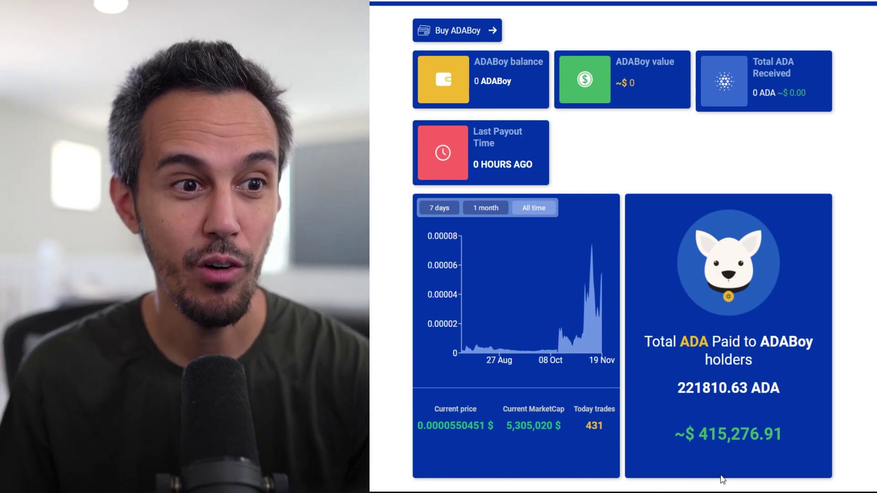
pyautogui.scroll(1, 835, 377)
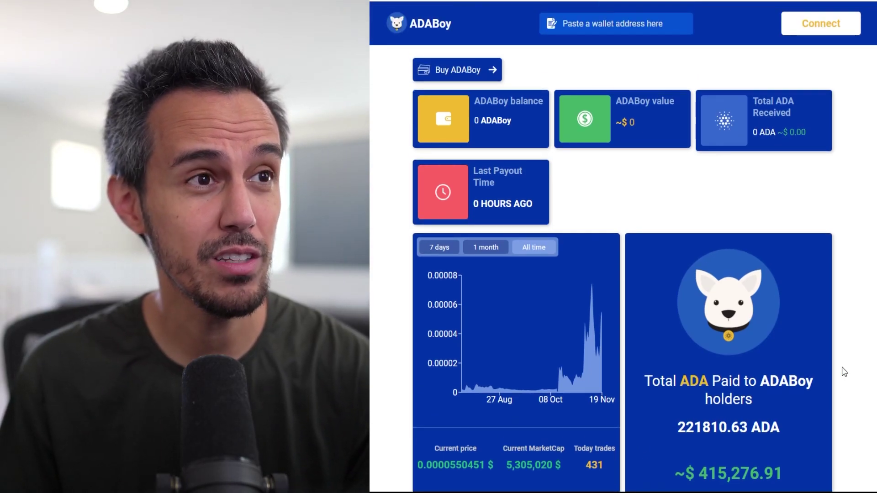
pyautogui.scroll(-1, 843, 368)
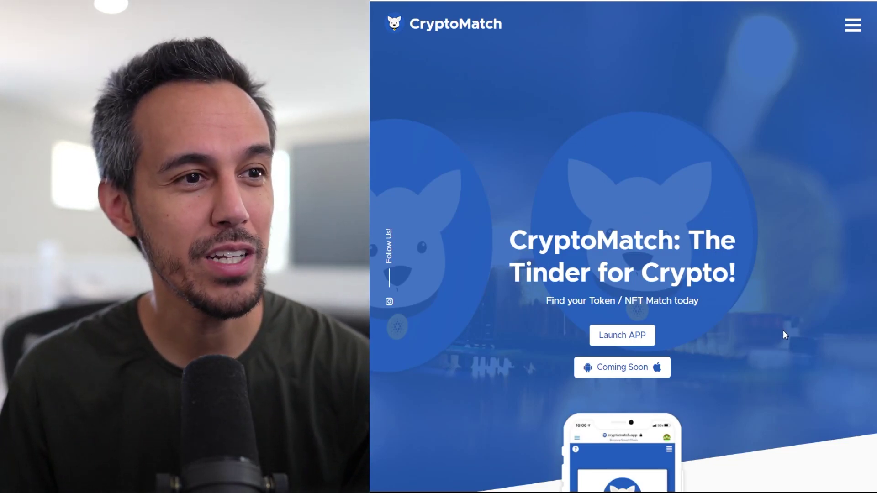
pyautogui.scroll(-2, 783, 331)
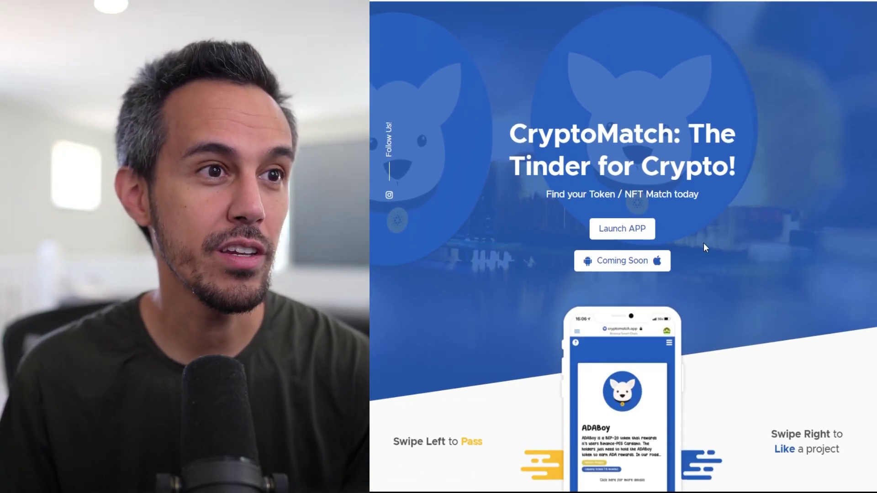
# Launch the CryptoMatch app so its 'What is CryptoMatch?' intro appears.
pyautogui.click(634, 234)
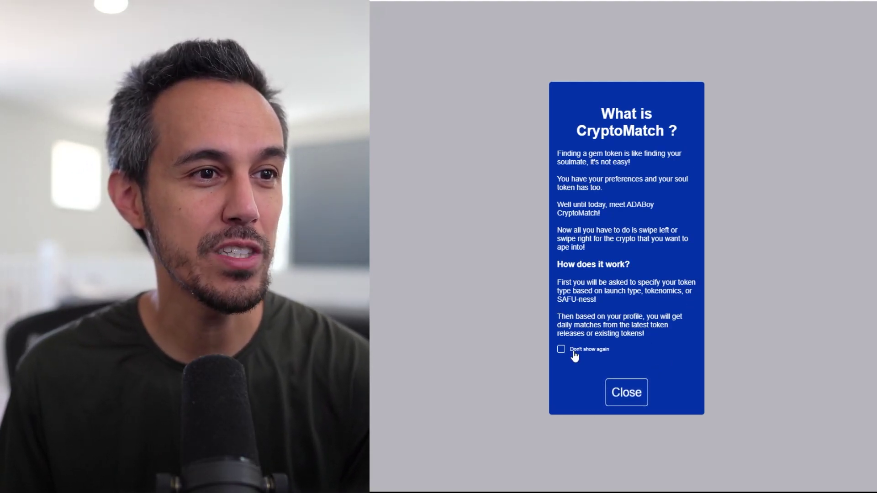
# Dismiss the intro and connect a MetaMask wallet to CryptoMatch.
pyautogui.click(632, 409)
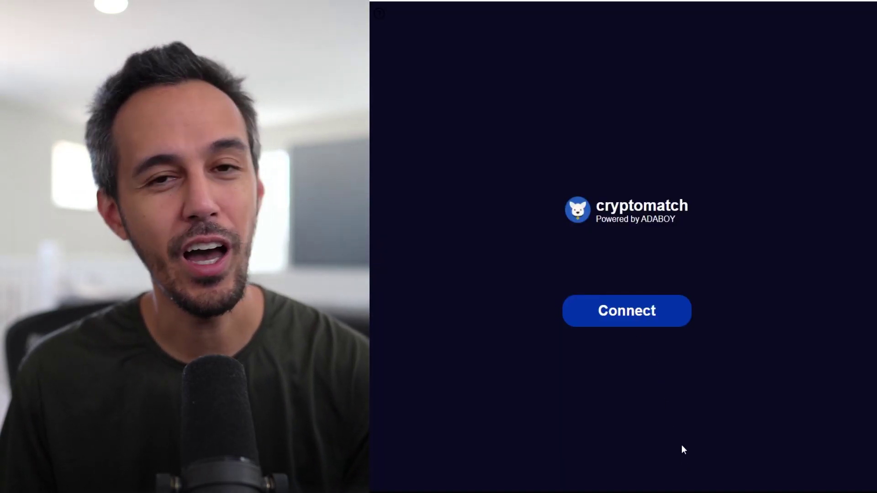
pyautogui.click(624, 324)
pyautogui.click(638, 226)
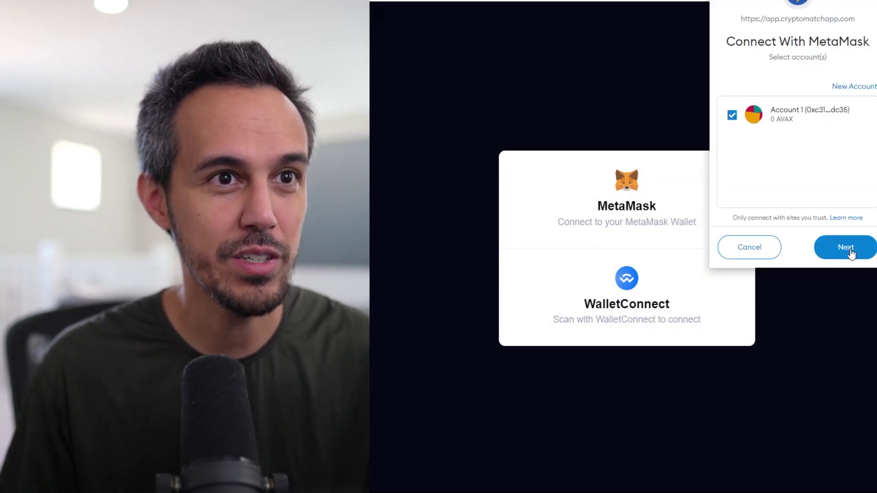
pyautogui.click(848, 247)
pyautogui.click(847, 247)
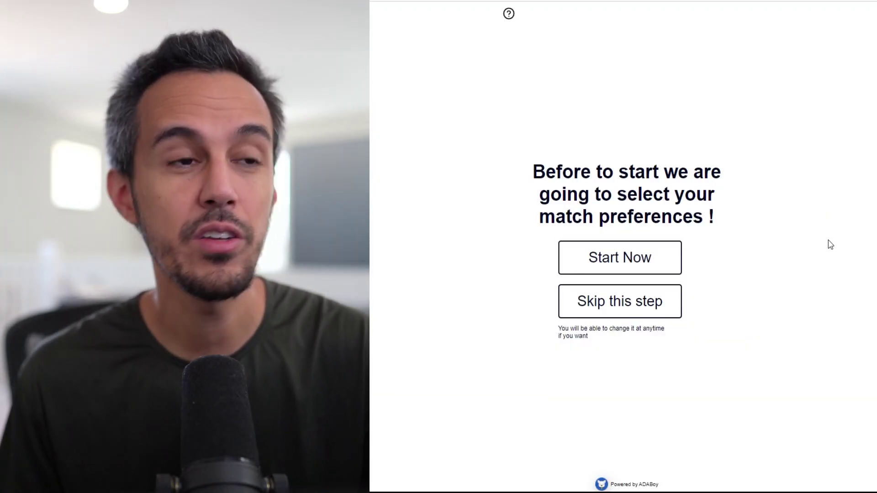
# Save match preferences: NFTs, Serious Project, Doxxed Devs, Fair-Launch and Pre-sale.
pyautogui.click(645, 258)
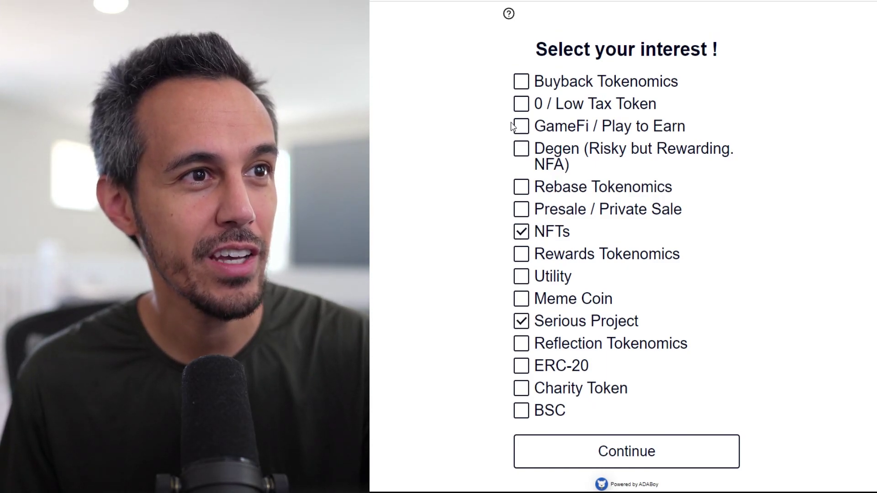
pyautogui.click(603, 450)
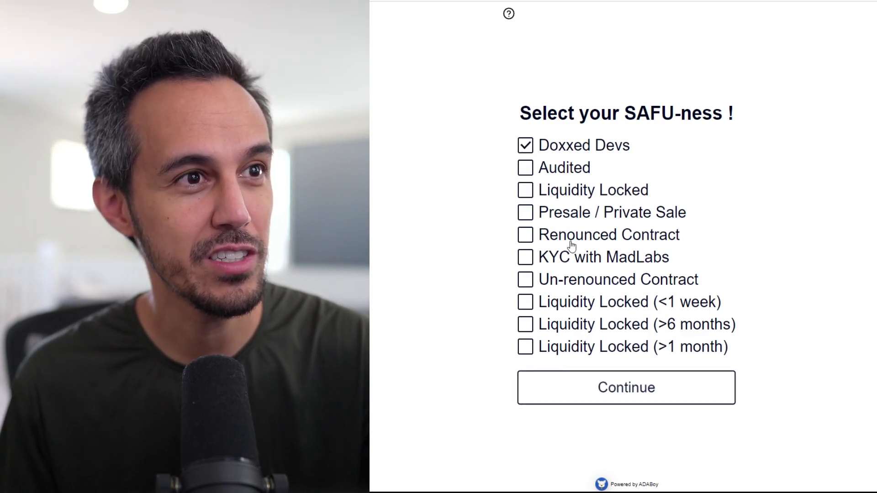
pyautogui.click(632, 397)
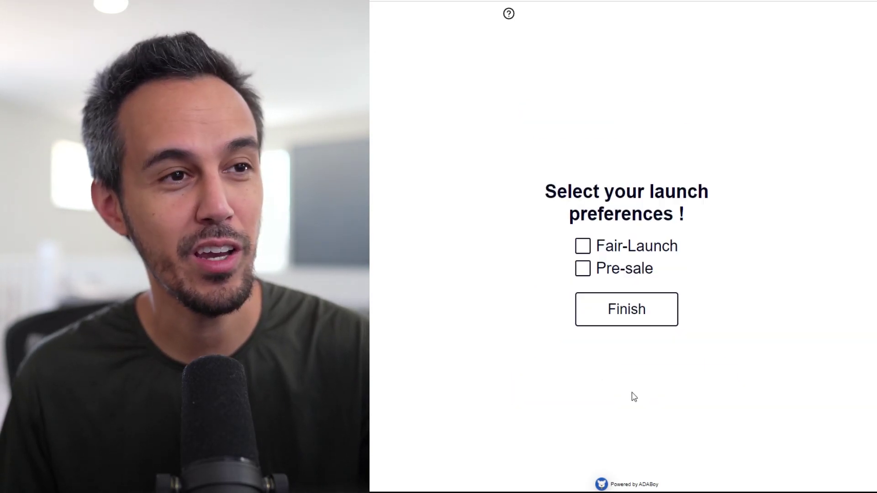
pyautogui.click(584, 269)
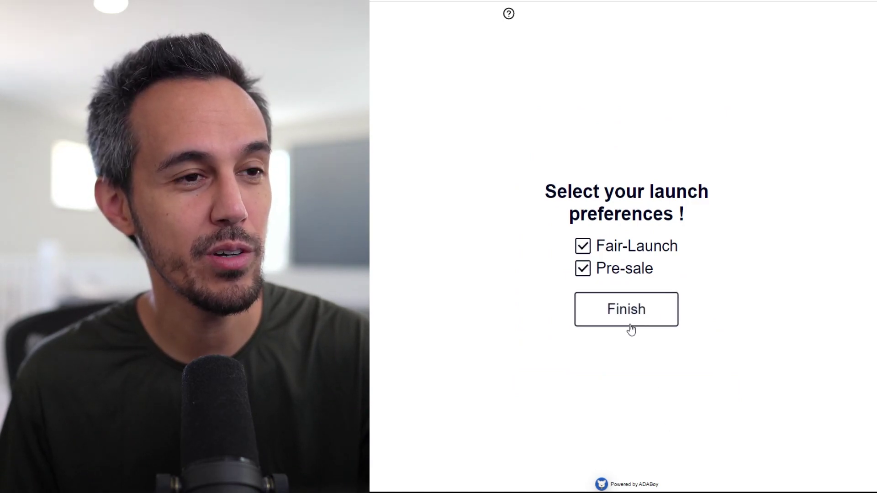
pyautogui.click(630, 326)
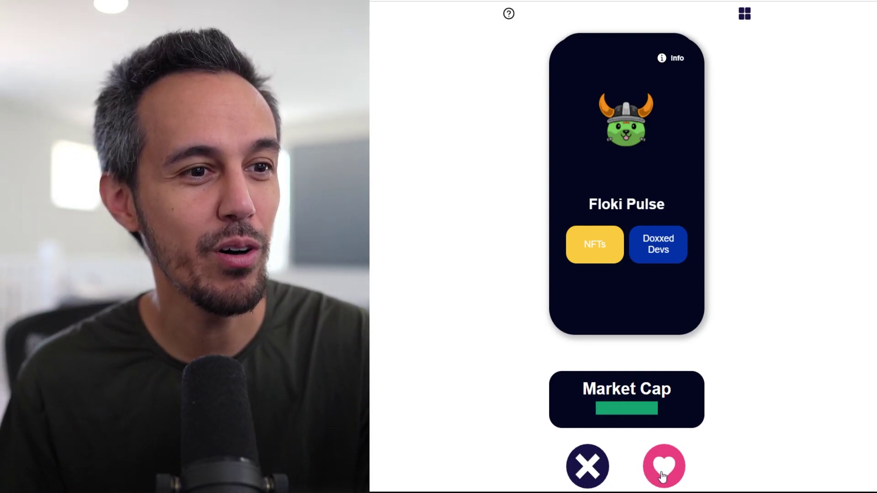
# Pass on Floki Pulse, Baby Tron, Astronos, Buskercommcoin, NRGY and Fetus Doge.
pyautogui.click(574, 471)
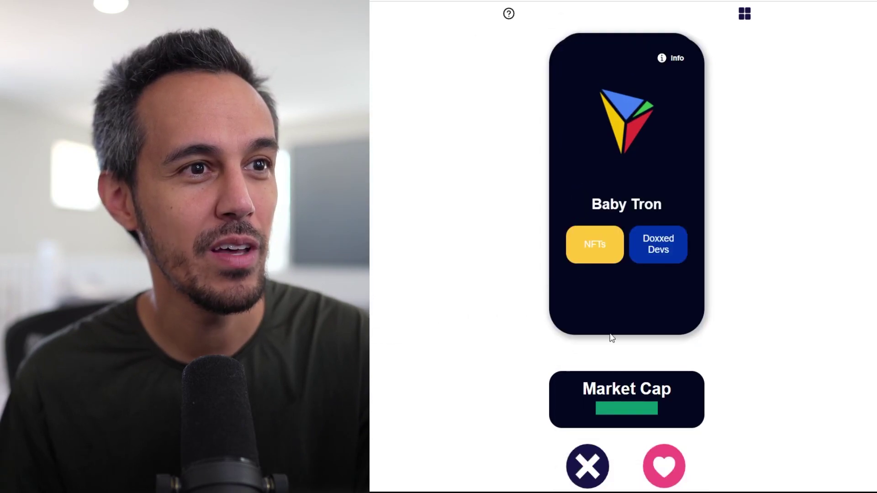
pyautogui.click(605, 459)
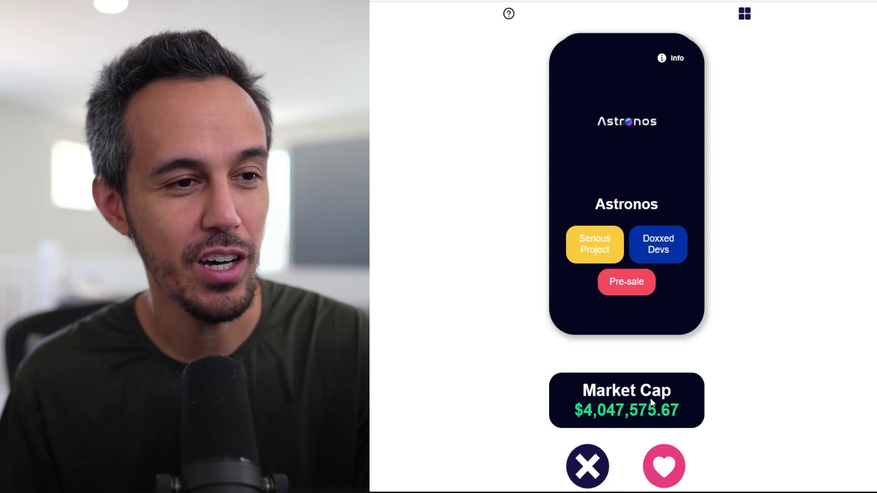
pyautogui.click(576, 468)
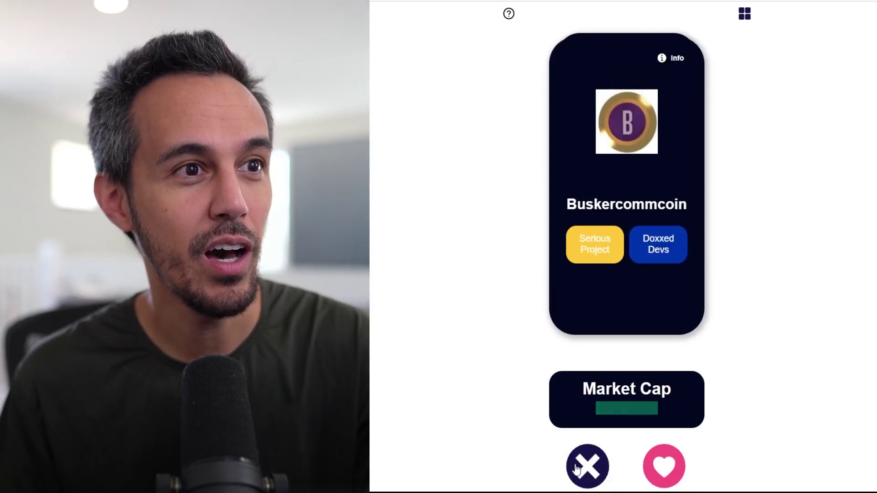
pyautogui.click(577, 469)
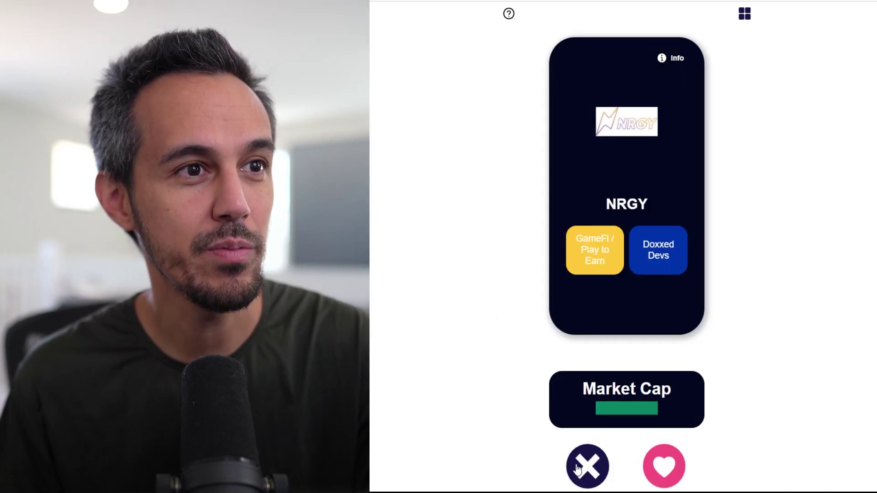
pyautogui.click(578, 468)
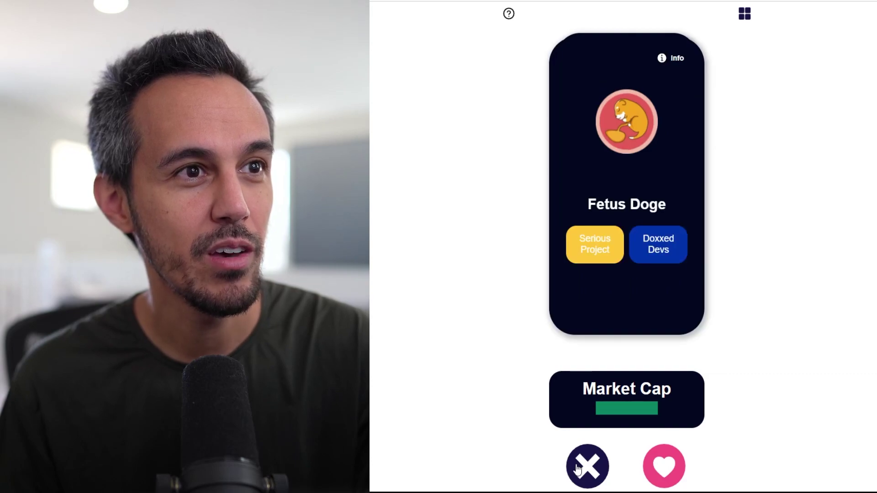
pyautogui.click(578, 468)
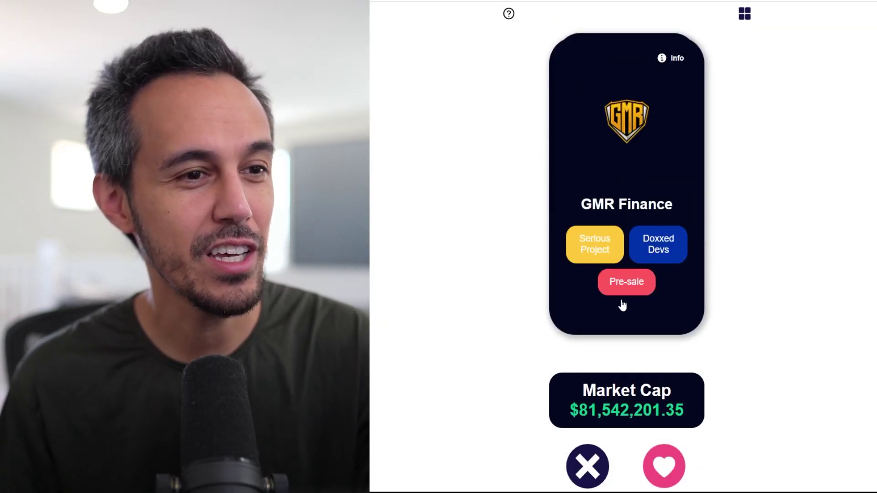
# Like GMR Finance and close its links panel.
pyautogui.click(671, 464)
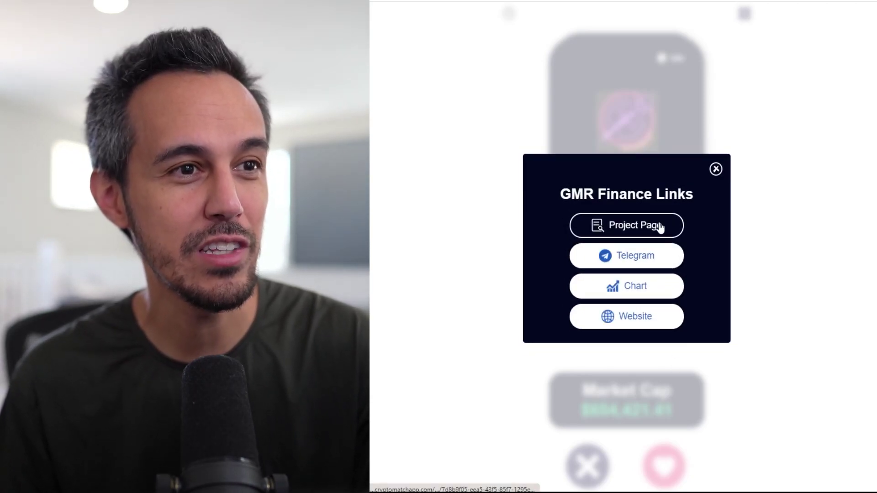
pyautogui.click(715, 169)
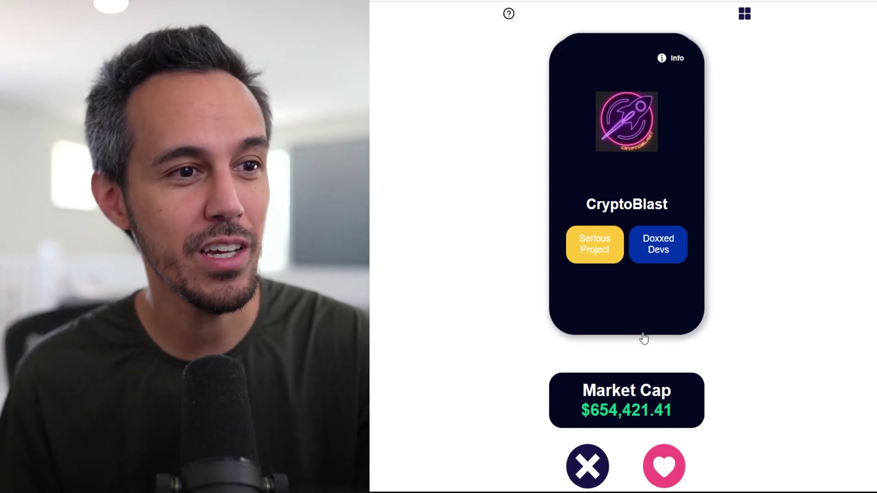
# Like CryptoBlast and follow its links to the DEXTools price chart.
pyautogui.click(649, 470)
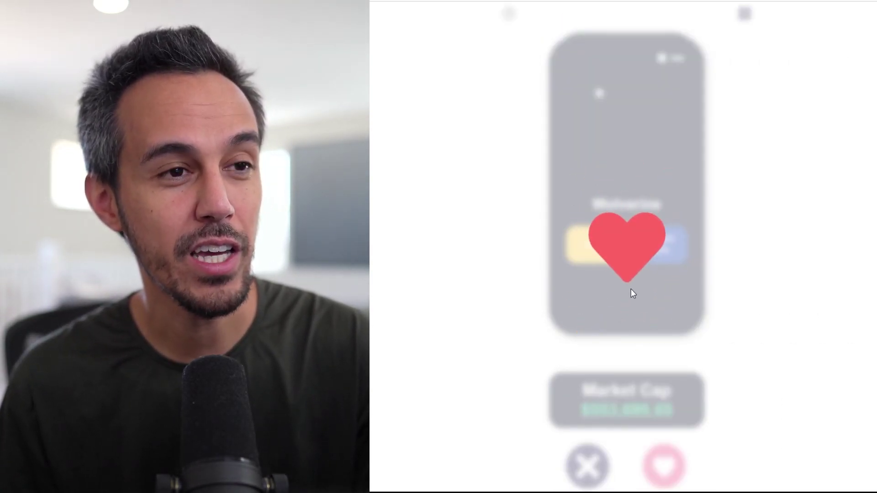
pyautogui.click(631, 293)
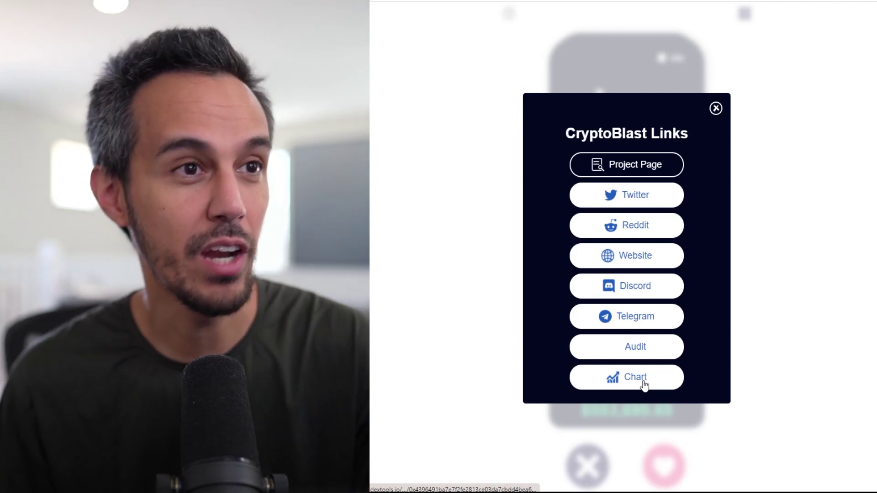
pyautogui.click(645, 384)
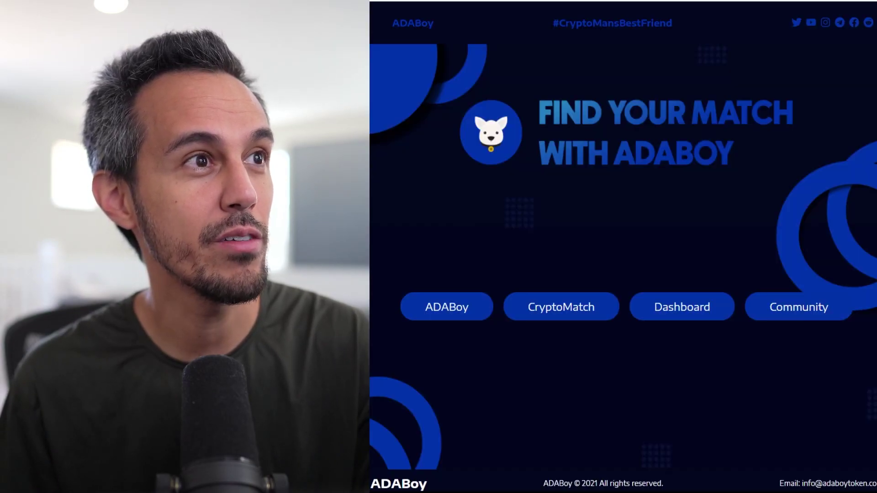
# Return to the CryptoMatch landing page to review paid features and pricing plans.
pyautogui.click(578, 313)
pyautogui.scroll(-3, 680, 355)
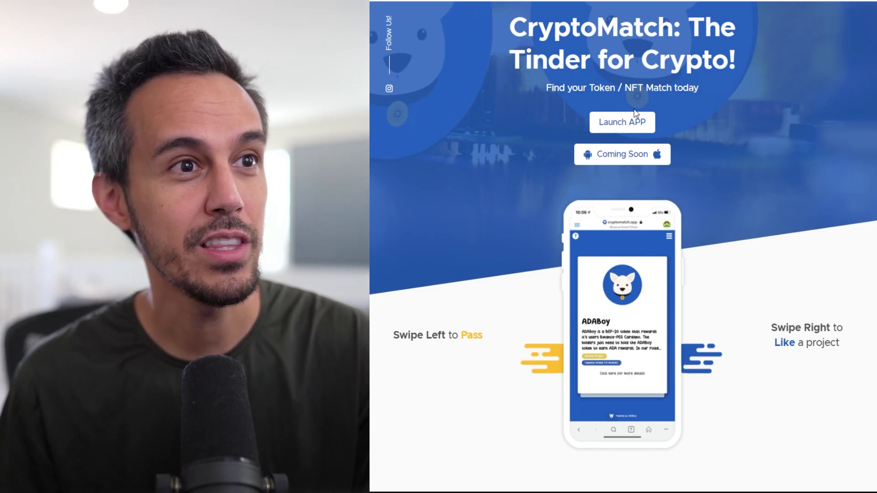
pyautogui.scroll(-1, 722, 326)
pyautogui.scroll(-2, 693, 334)
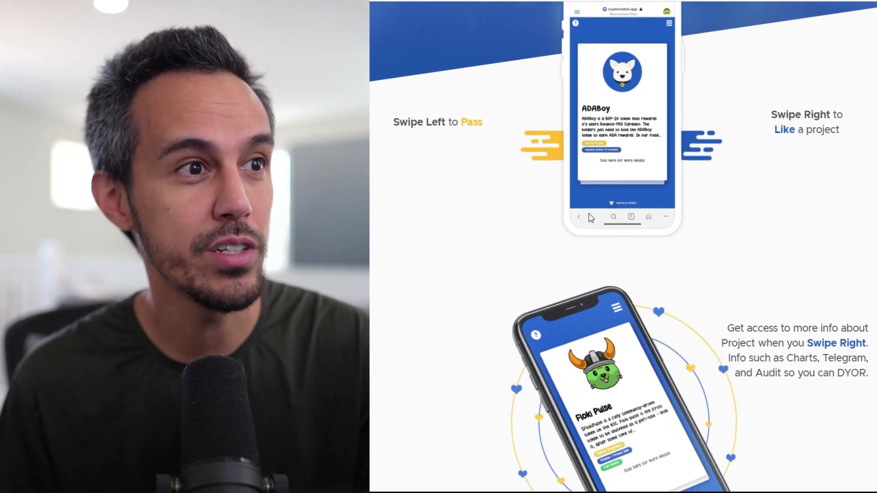
pyautogui.scroll(2, 588, 217)
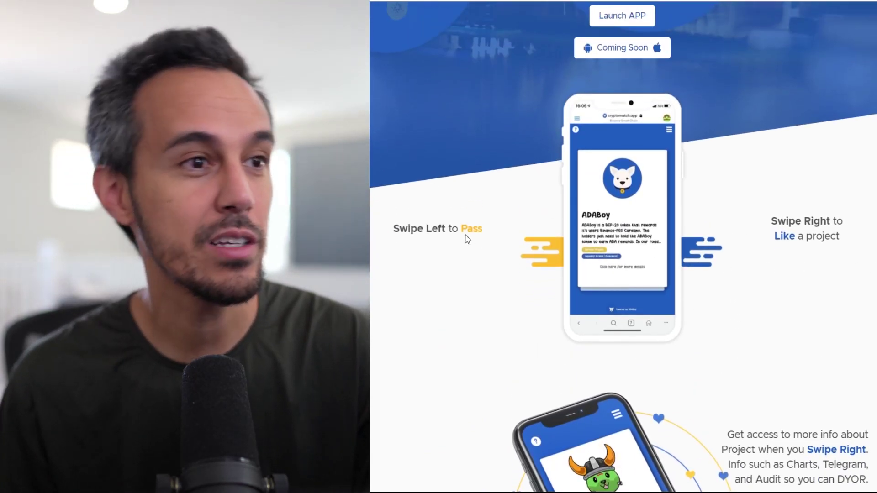
pyautogui.scroll(-2, 596, 296)
pyautogui.scroll(-2, 703, 289)
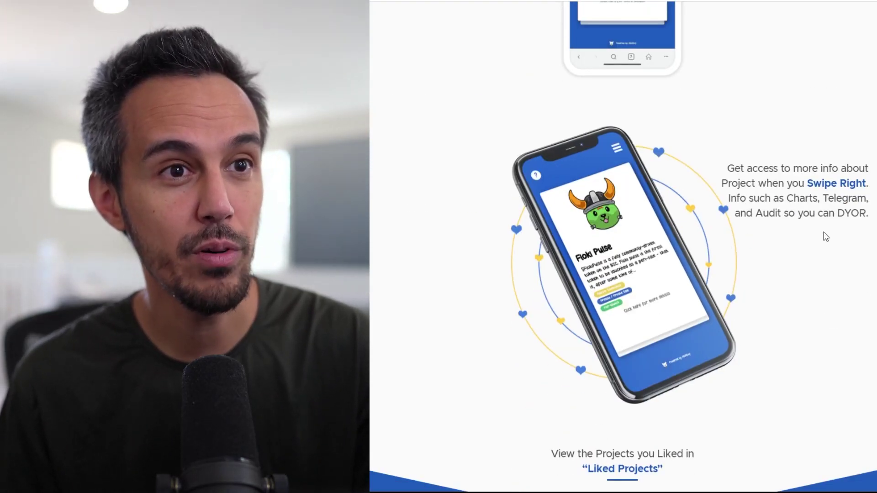
pyautogui.scroll(-3, 826, 238)
pyautogui.scroll(-4, 717, 274)
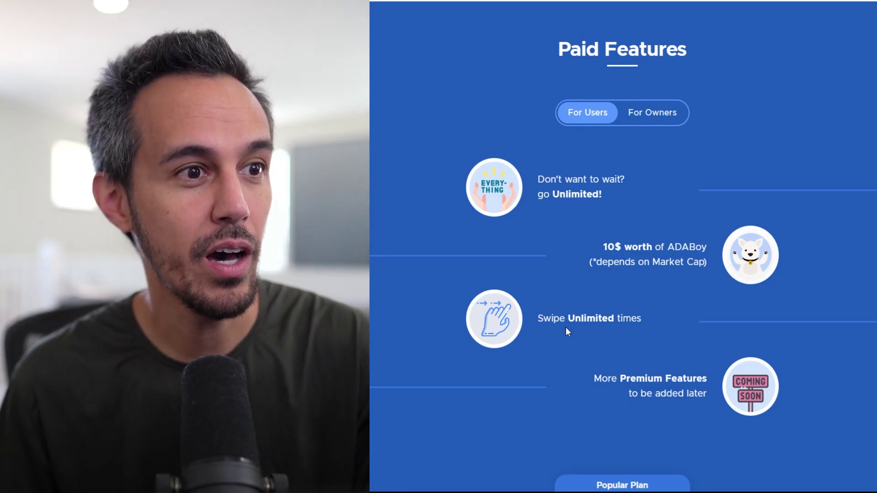
pyautogui.scroll(-1, 548, 335)
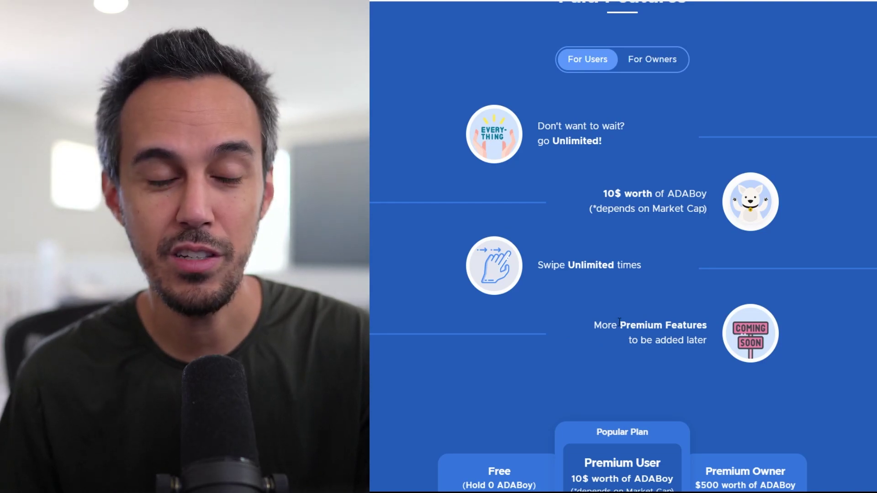
pyautogui.scroll(-2, 619, 323)
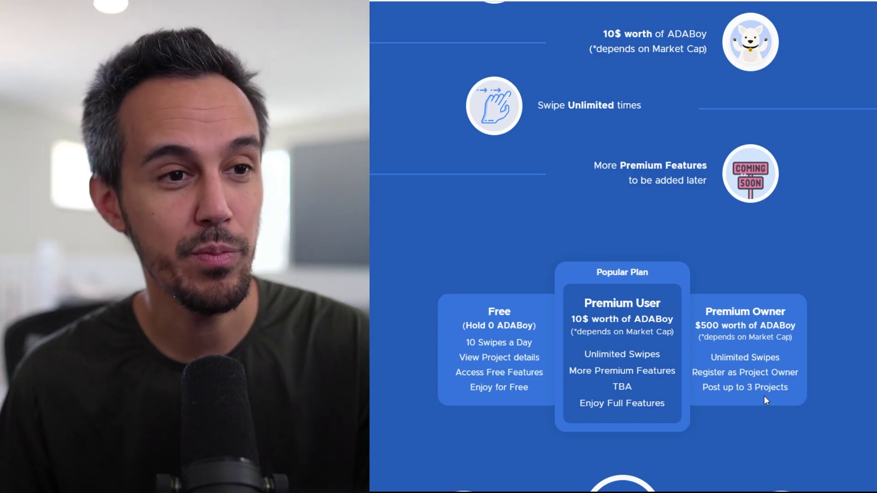
pyautogui.scroll(3, 757, 398)
pyautogui.scroll(4, 707, 352)
pyautogui.scroll(-3, 707, 352)
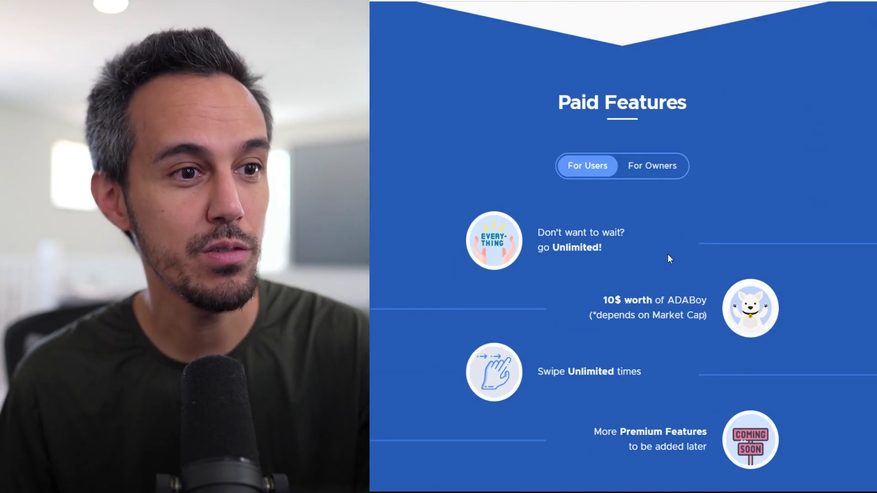
# Switch to For Owners to see the $500 project-posting paid features.
pyautogui.click(654, 166)
pyautogui.scroll(-2, 638, 312)
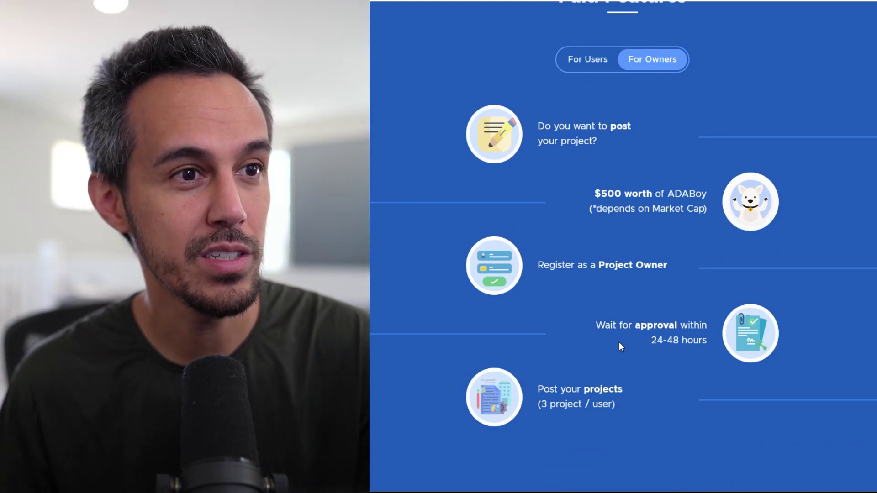
pyautogui.scroll(-5, 565, 386)
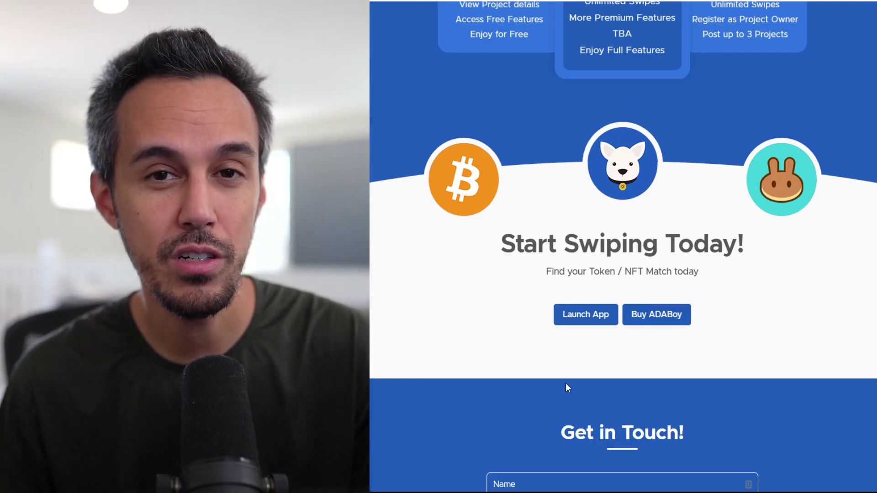
pyautogui.scroll(-5, 566, 389)
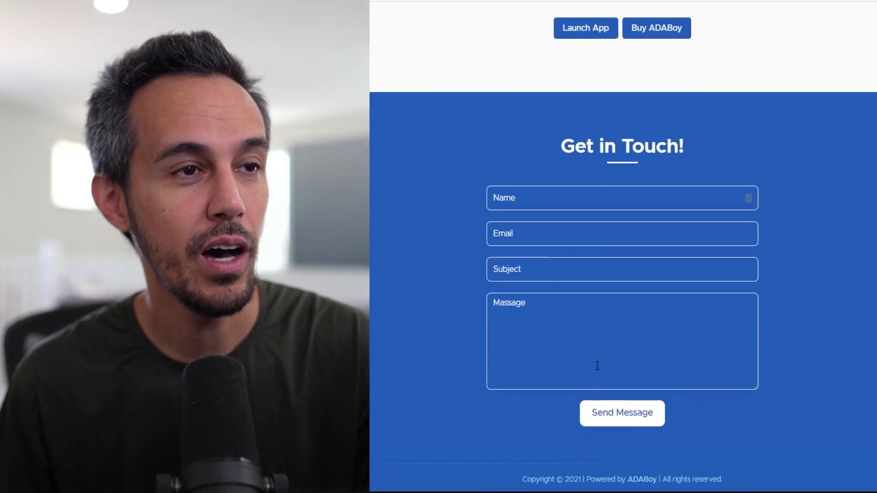
pyautogui.scroll(4, 597, 366)
pyautogui.scroll(5, 581, 304)
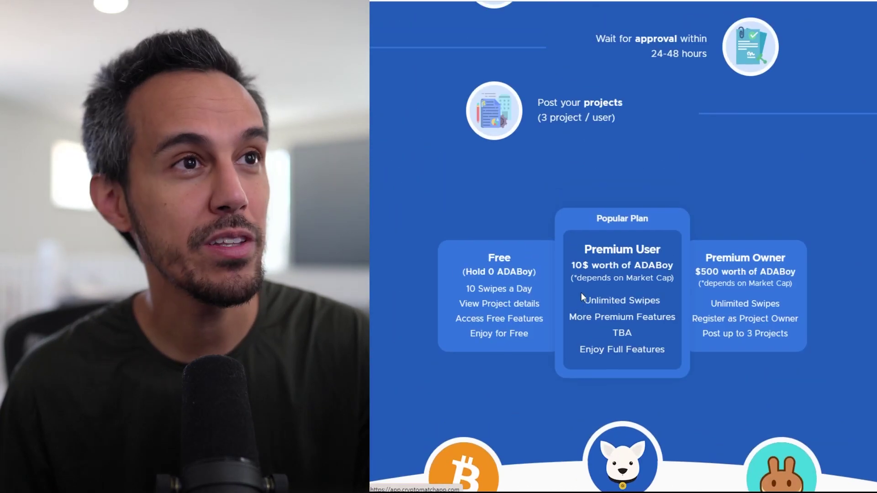
pyautogui.scroll(5, 582, 292)
pyautogui.scroll(5, 577, 274)
pyautogui.scroll(5, 576, 269)
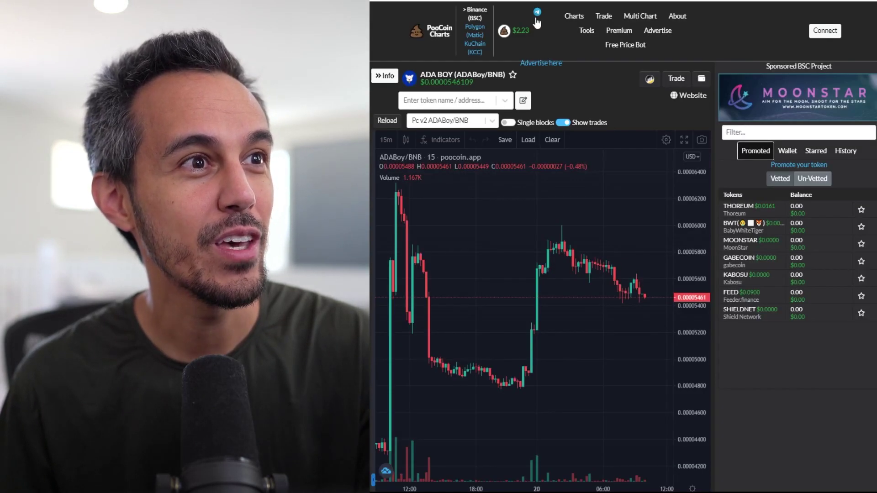
# Reveal ADA BOY's supply, market cap and holdings, then hide them to widen the chart.
pyautogui.click(388, 76)
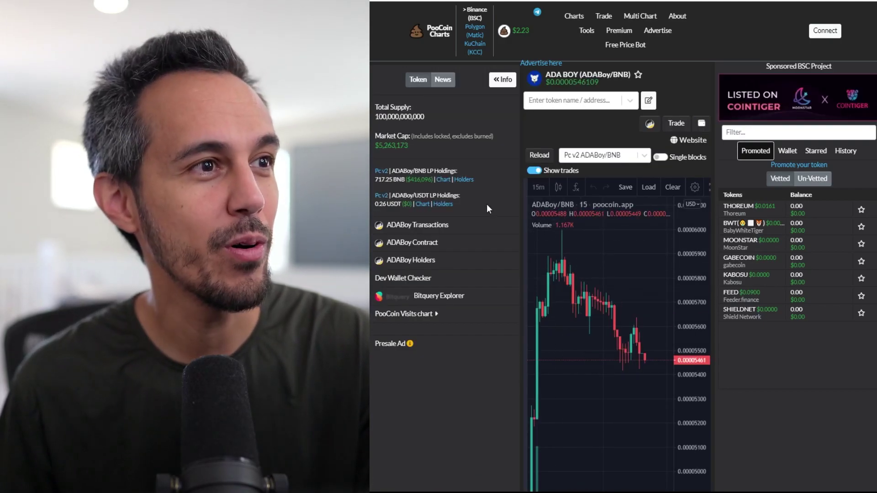
pyautogui.click(500, 81)
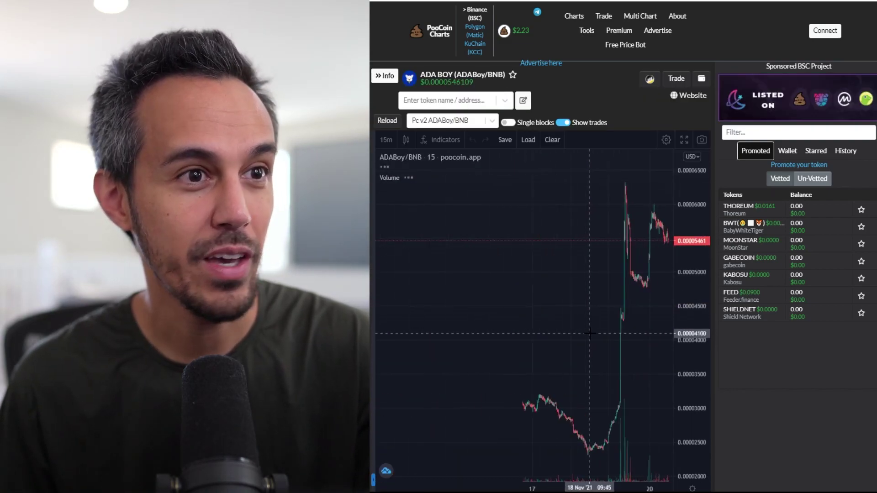
pyautogui.scroll(-1, 590, 334)
pyautogui.scroll(-1, 592, 357)
pyautogui.scroll(-1, 597, 383)
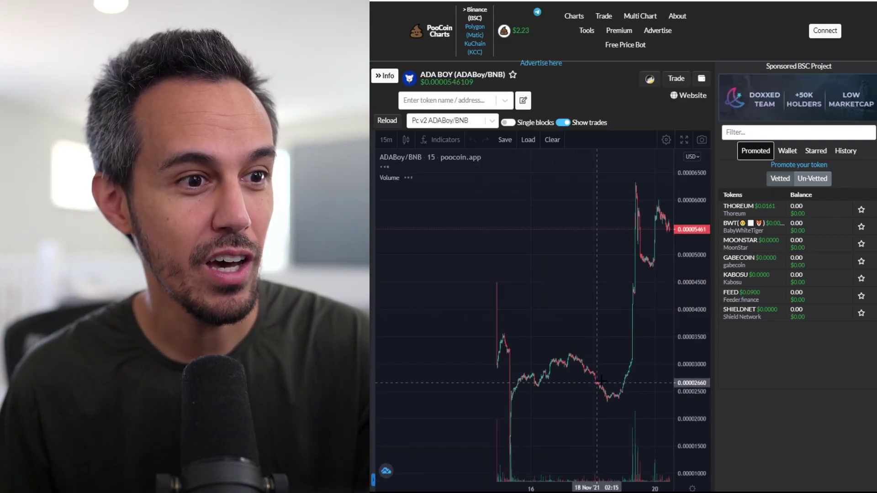
pyautogui.scroll(-1, 597, 382)
pyautogui.scroll(-1, 513, 376)
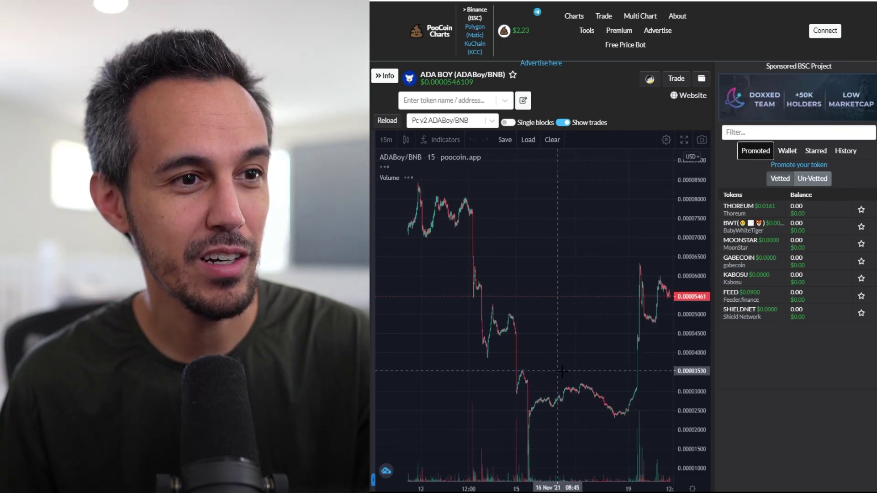
pyautogui.scroll(2, 631, 382)
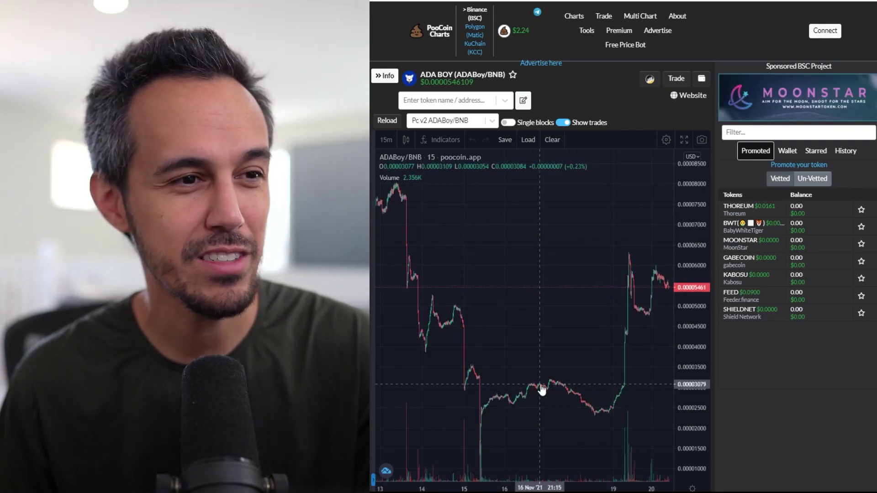
pyautogui.scroll(-1, 540, 383)
pyautogui.scroll(-1, 542, 381)
pyautogui.scroll(-1, 540, 377)
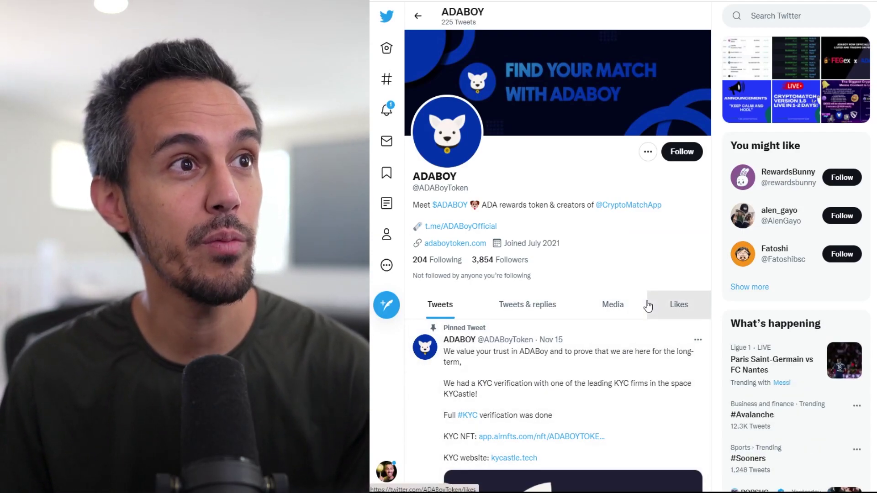
pyautogui.scroll(-3, 587, 302)
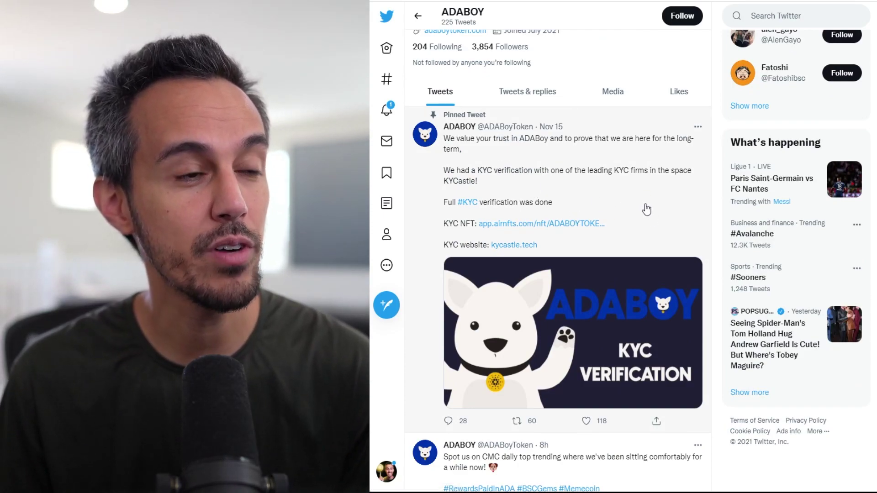
pyautogui.scroll(-4, 598, 324)
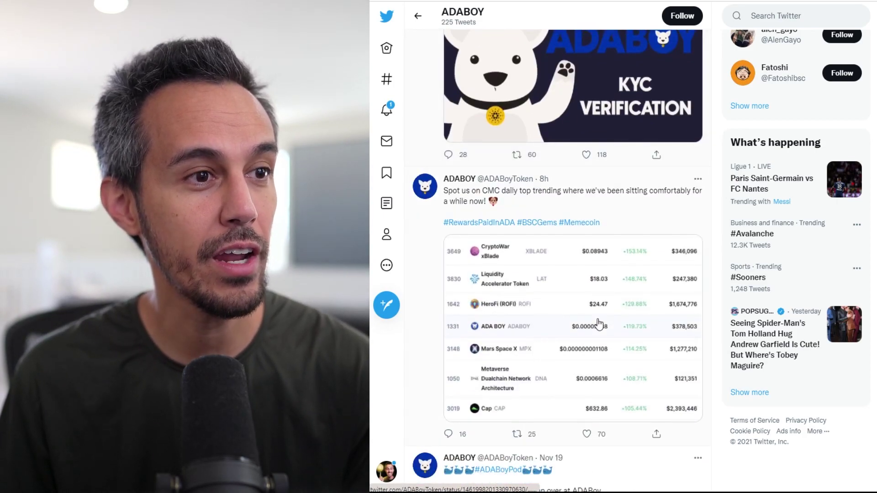
pyautogui.scroll(-4, 597, 325)
pyautogui.scroll(-4, 598, 320)
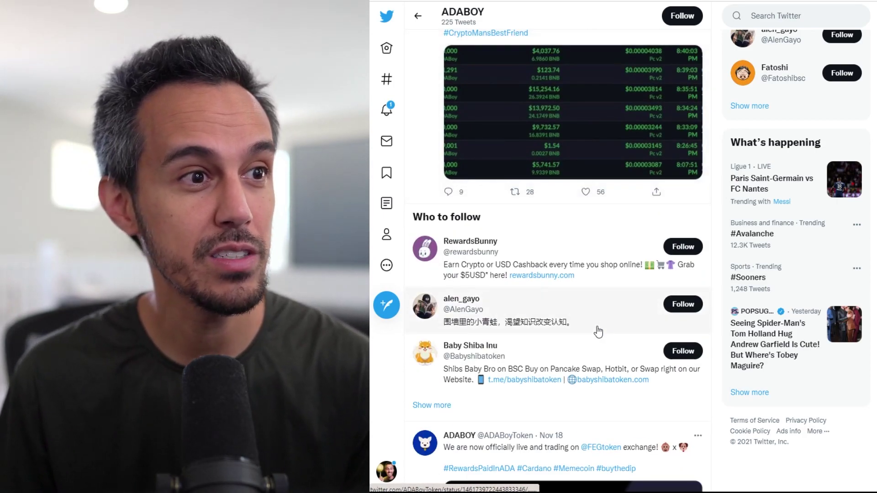
pyautogui.scroll(-4, 597, 329)
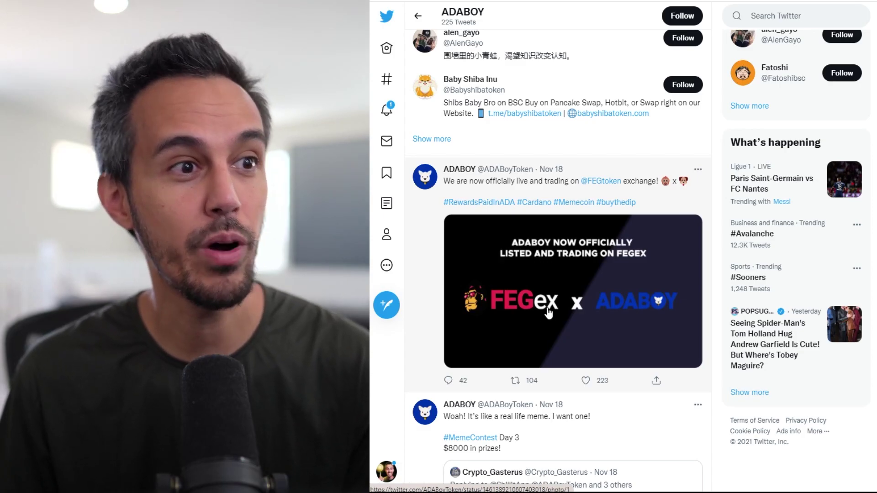
pyautogui.scroll(-4, 639, 339)
pyautogui.scroll(-4, 638, 339)
pyautogui.scroll(2, 638, 338)
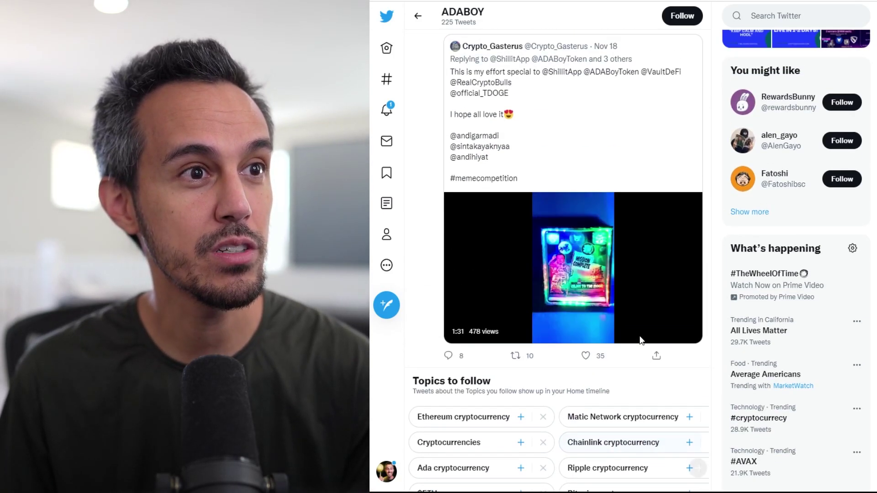
pyautogui.scroll(-2, 639, 341)
pyautogui.scroll(-5, 639, 340)
pyautogui.scroll(2, 639, 339)
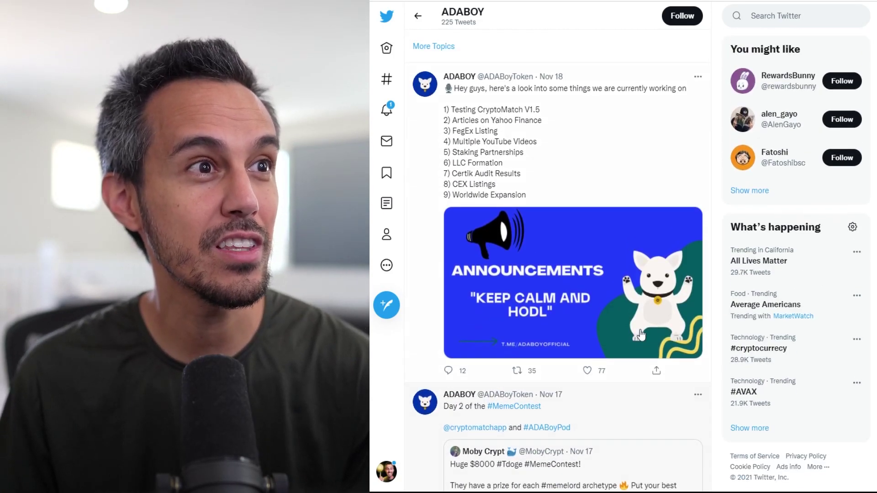